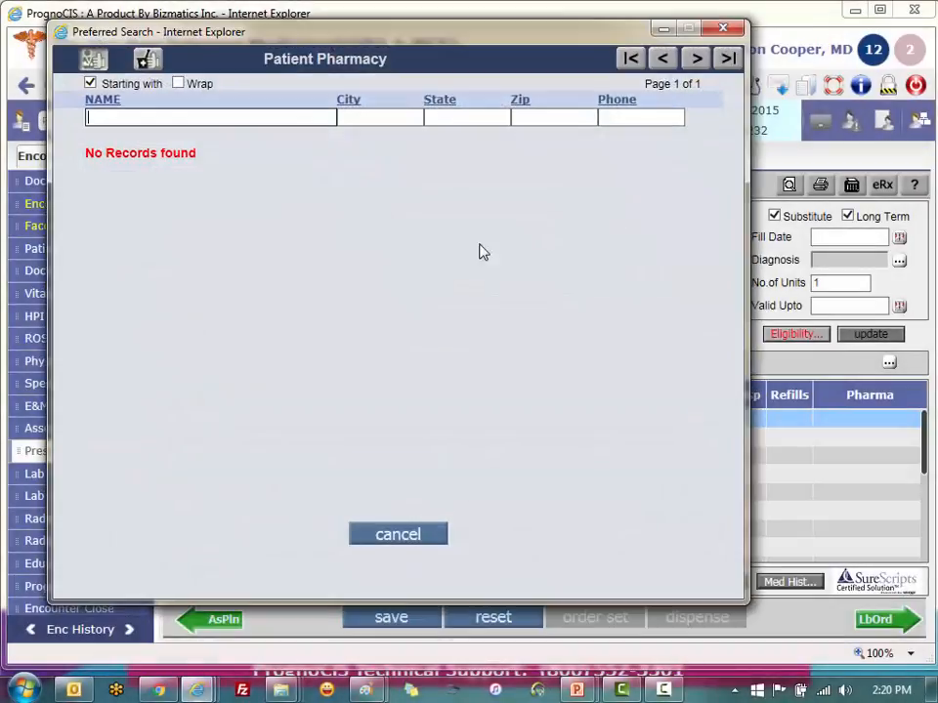
Choose CA Pharmacy 10.6MU from the clinic pharmacy list as the prescription's pharmacy.
{"action": "left_click", "coordinate": [146, 60]}
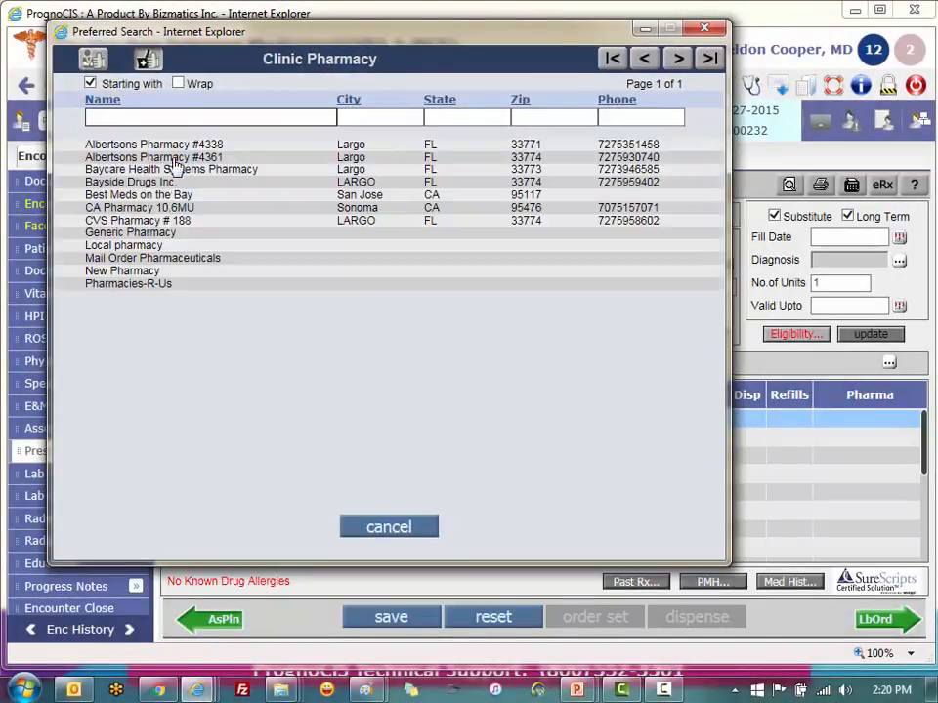
{"action": "left_click", "coordinate": [178, 208]}
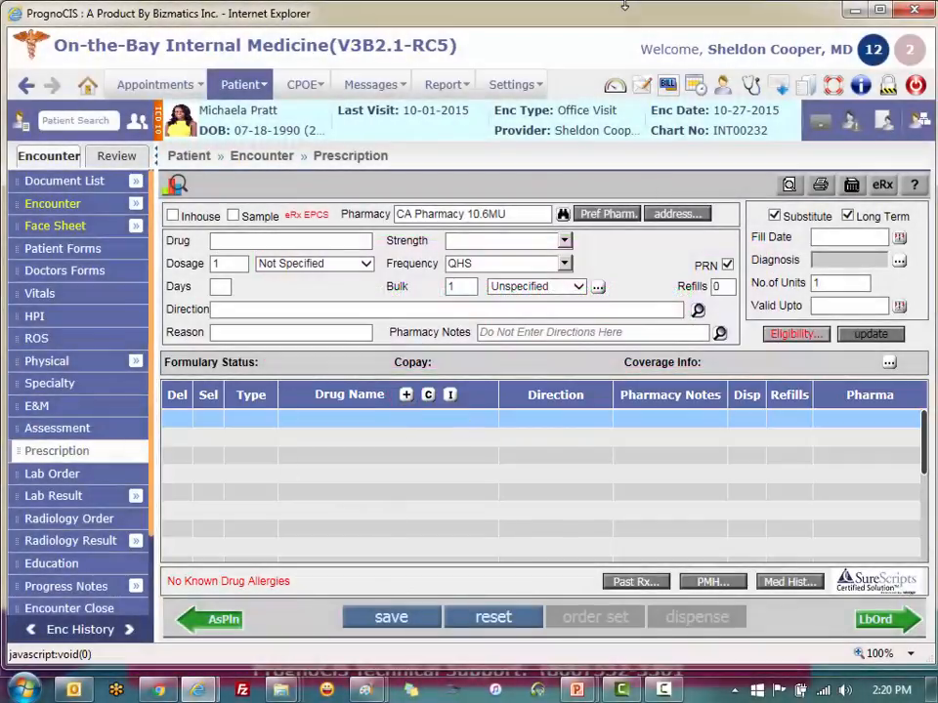
Add Vicodin 5-300 mg oral tablet, 1 tablet every other day PRN, to the prescription and save it.
{"action": "left_click", "coordinate": [251, 242]}
{"action": "type", "text": "vicodin"}
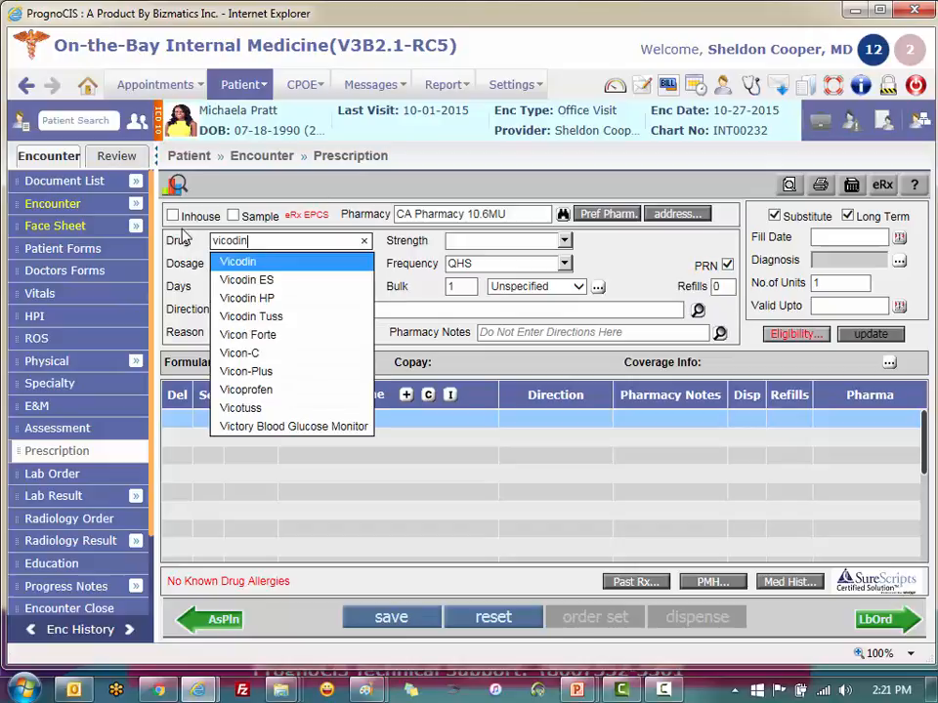
{"action": "left_click", "coordinate": [241, 263]}
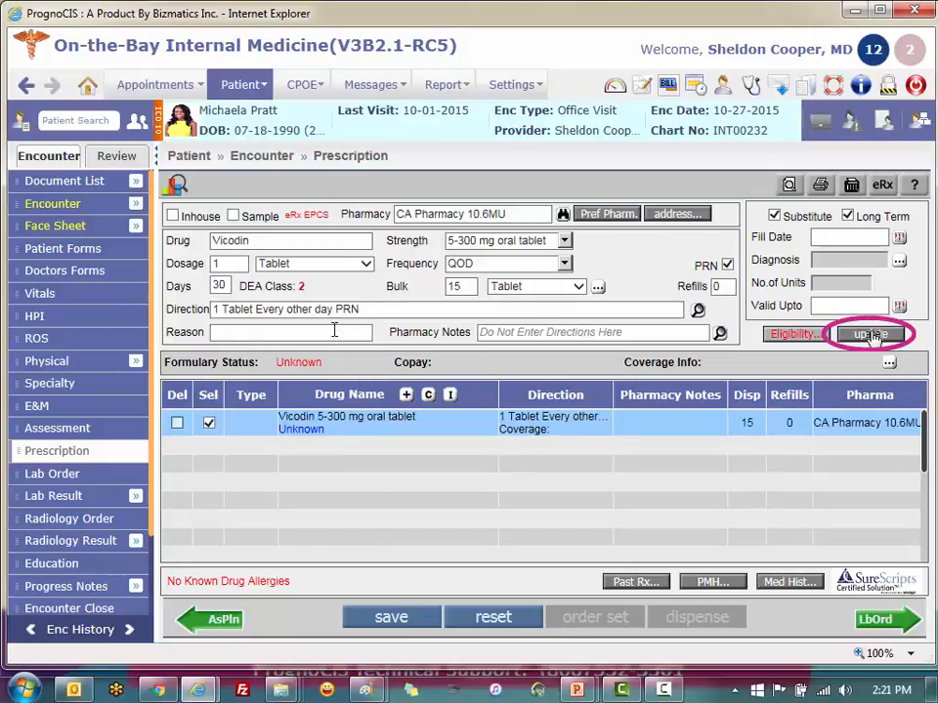
{"action": "left_click", "coordinate": [870, 335]}
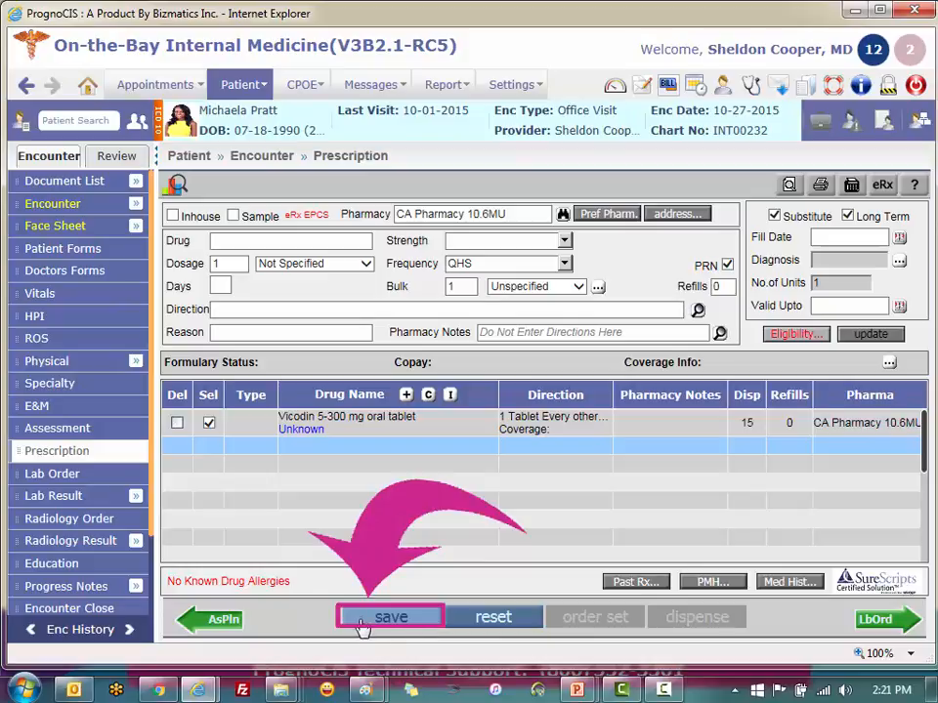
{"action": "left_click", "coordinate": [321, 417]}
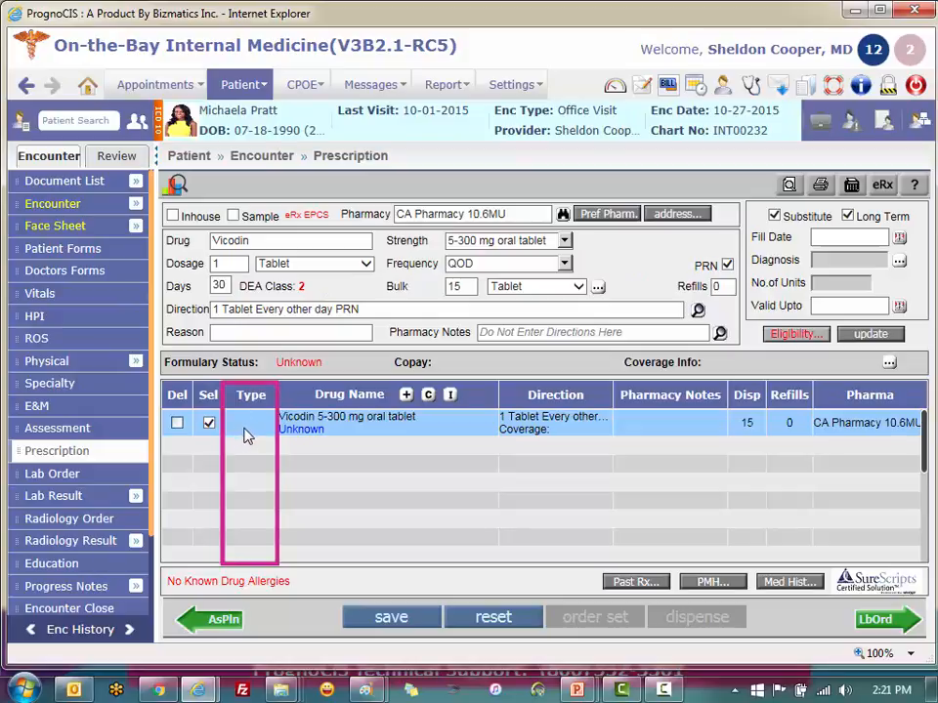
{"action": "left_click", "coordinate": [367, 625]}
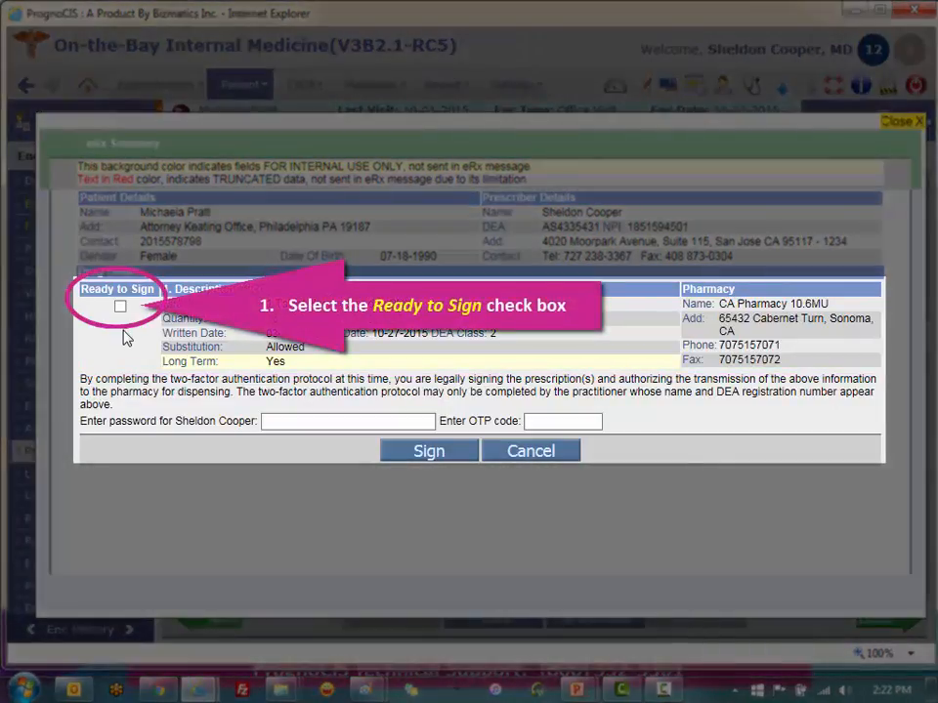
Mark the Vicodin prescription as ready to sign and enter the provider's password and the OTP code.
{"action": "left_click", "coordinate": [120, 307]}
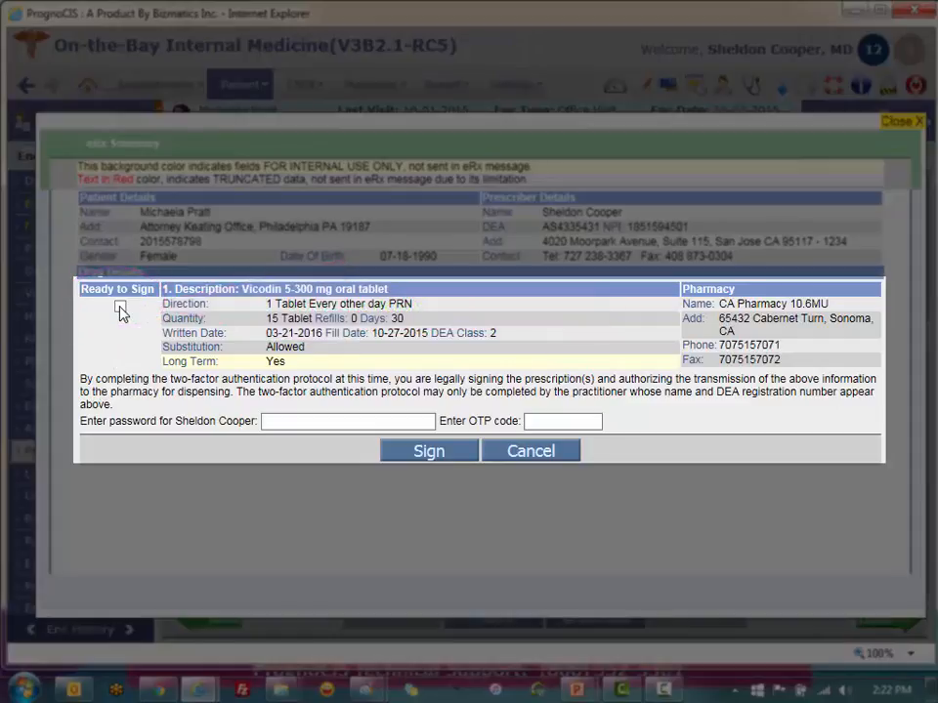
{"action": "left_click", "coordinate": [120, 308]}
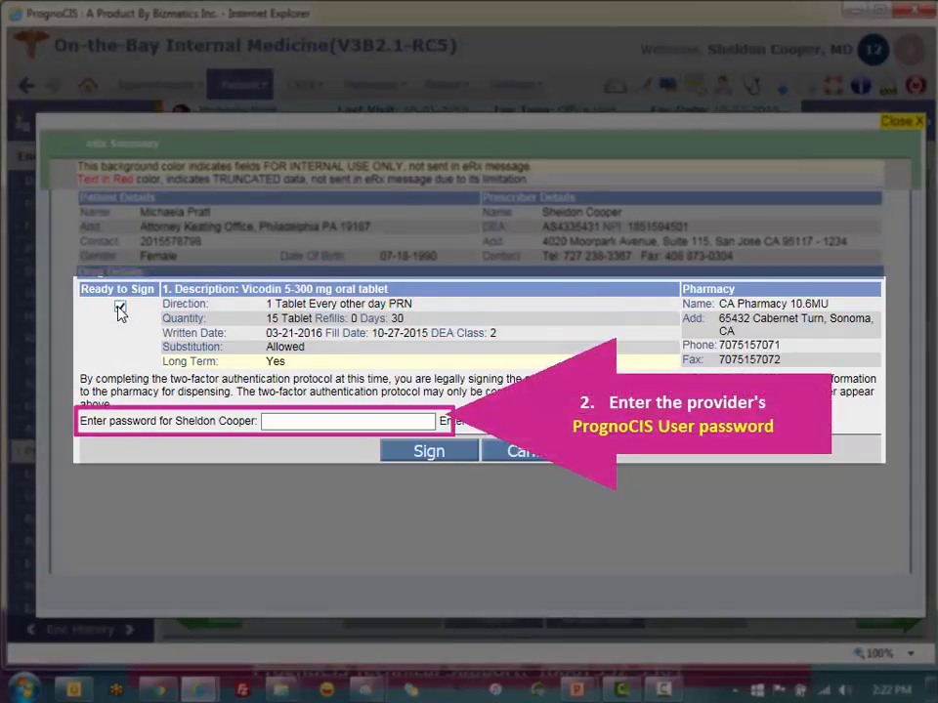
{"action": "left_click", "coordinate": [297, 423]}
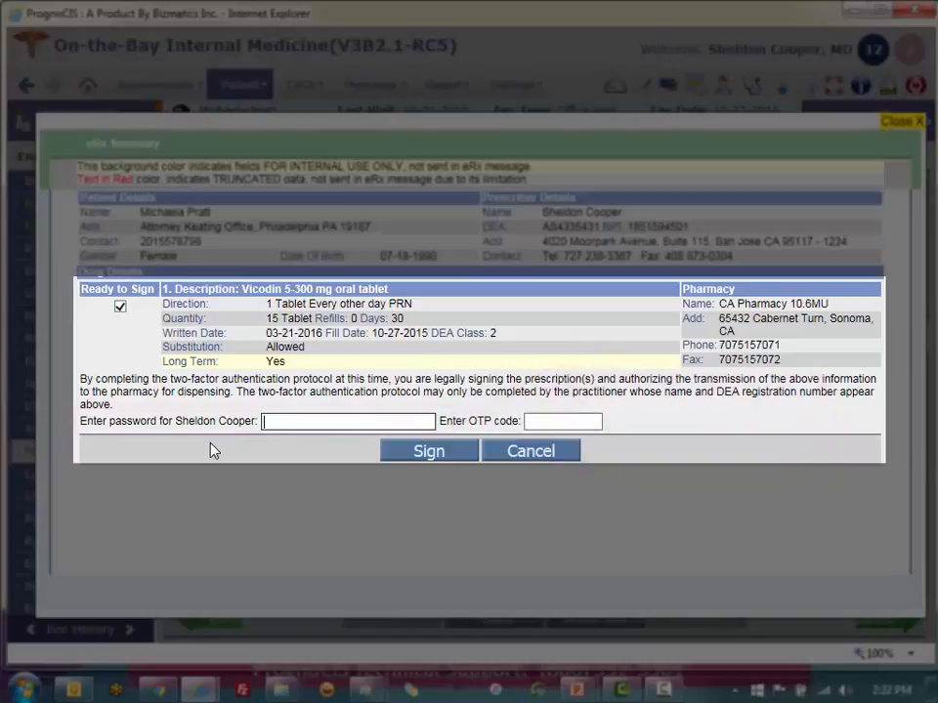
{"action": "type", "text": "********"}
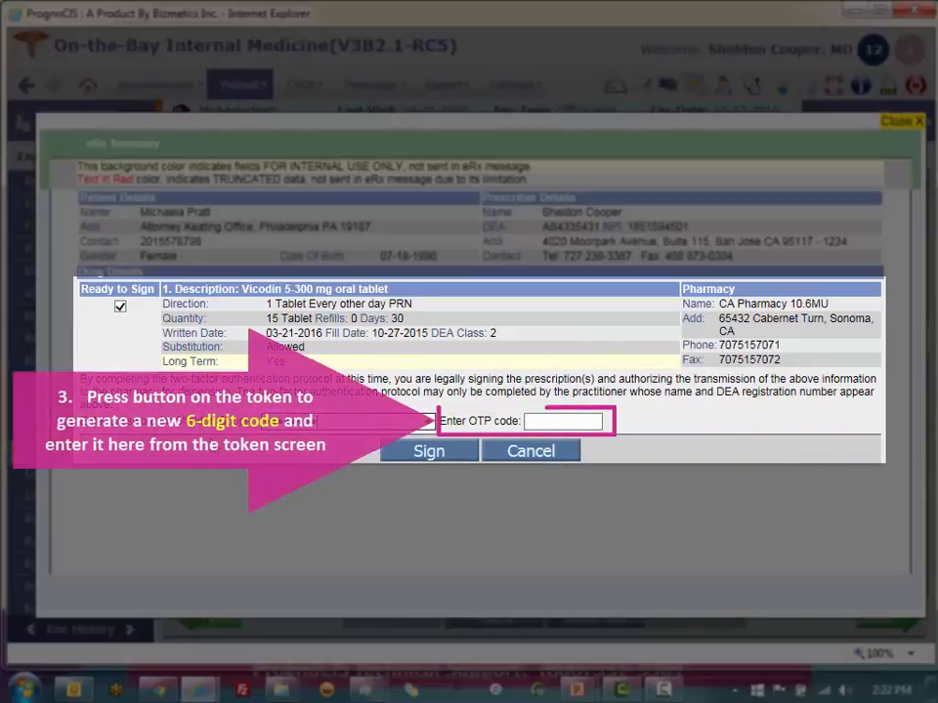
{"action": "left_click", "coordinate": [582, 426]}
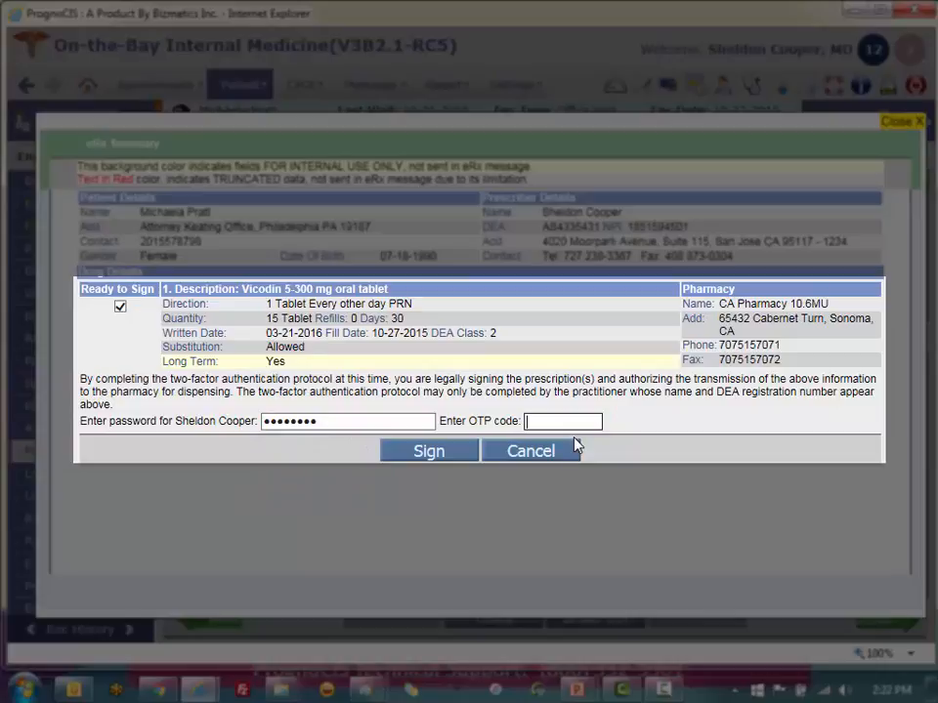
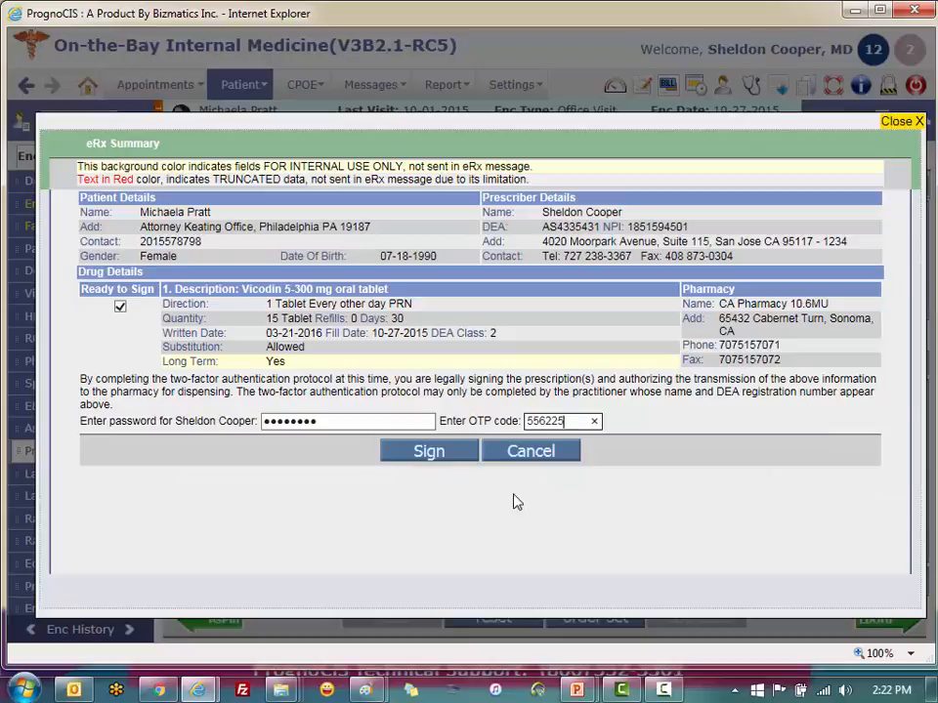
Sign the Vicodin prescription and send it electronically to the pharmacy.
{"action": "left_click", "coordinate": [447, 453]}
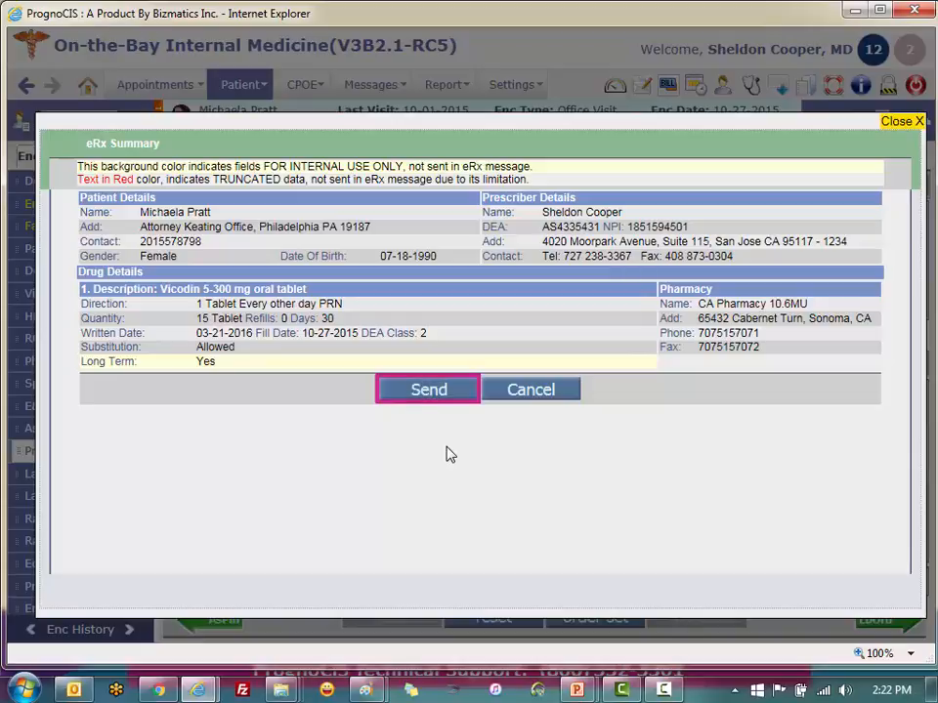
{"action": "left_click", "coordinate": [441, 392]}
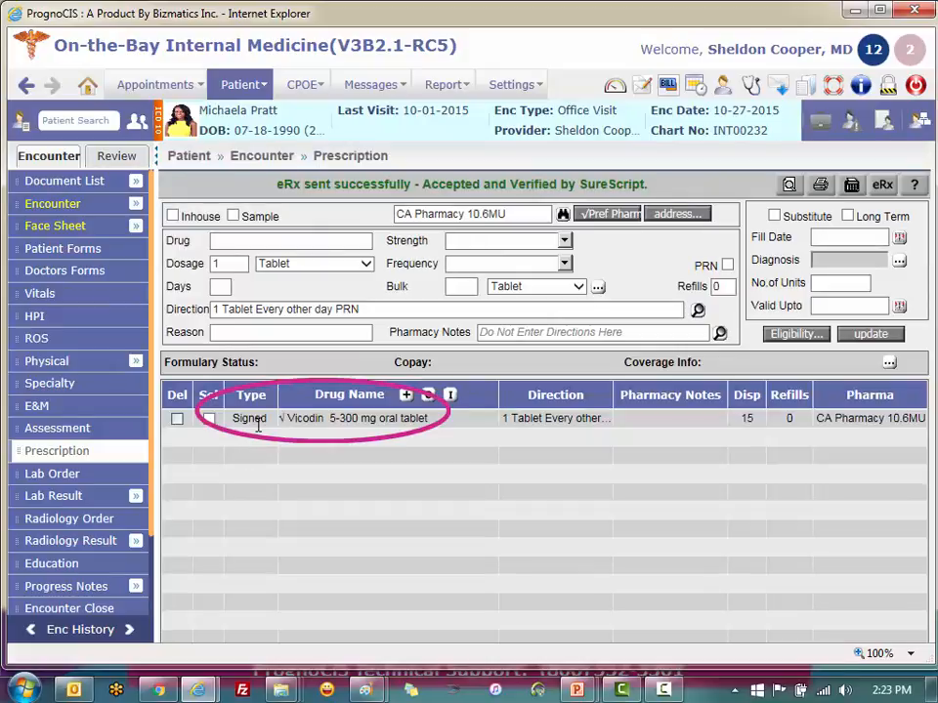
{"action": "left_click", "coordinate": [256, 426]}
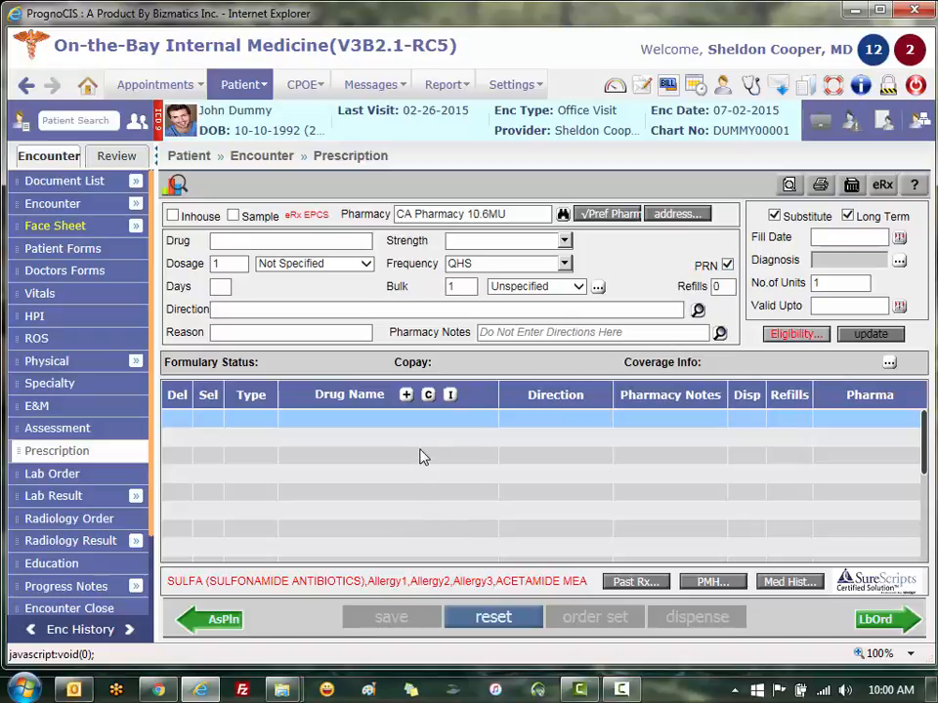
Add Xanax 2 mg tablet and Percocet 10 mg-325 mg tablet from the preferred drug list and save the prescription.
{"action": "left_click", "coordinate": [405, 394]}
{"action": "type", "text": "xan"}
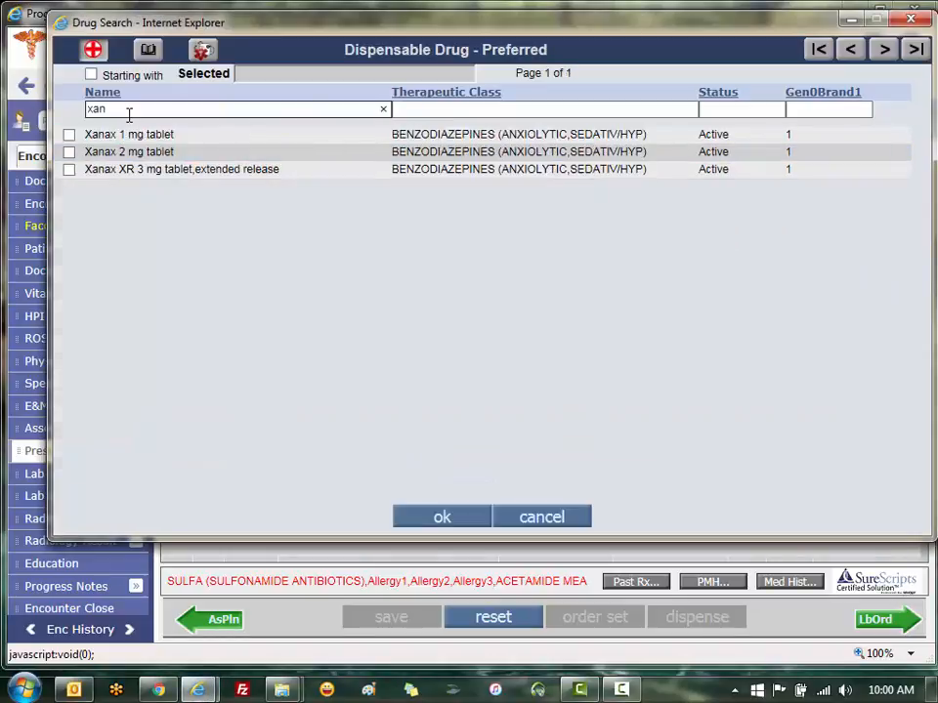
{"action": "left_click", "coordinate": [69, 151]}
{"action": "double_click", "coordinate": [98, 110]}
{"action": "type", "text": "percoc"}
{"action": "left_click", "coordinate": [70, 134]}
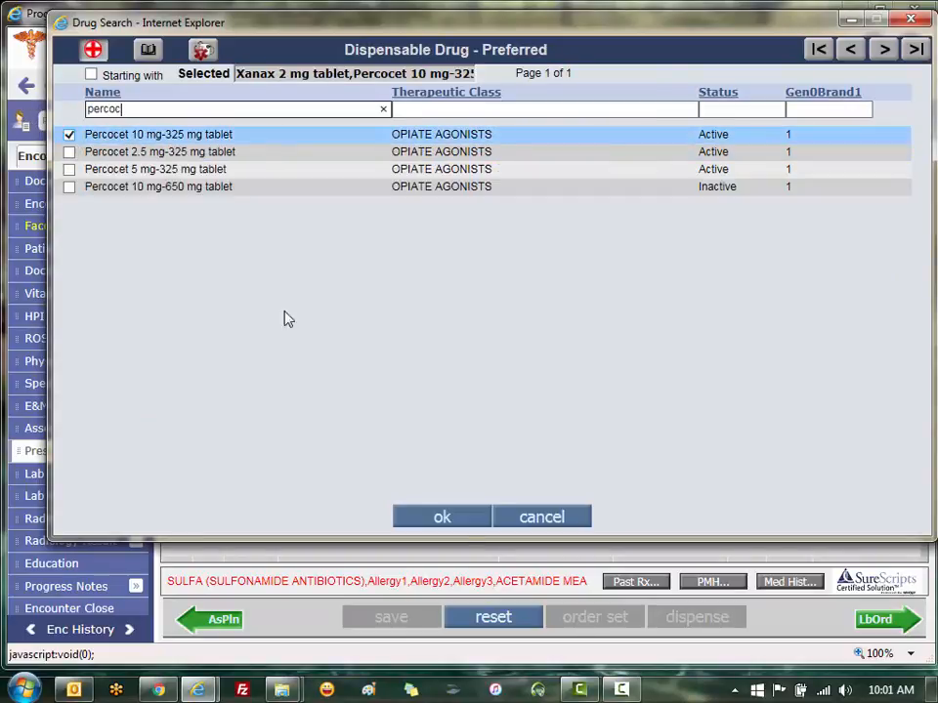
{"action": "left_click", "coordinate": [441, 517]}
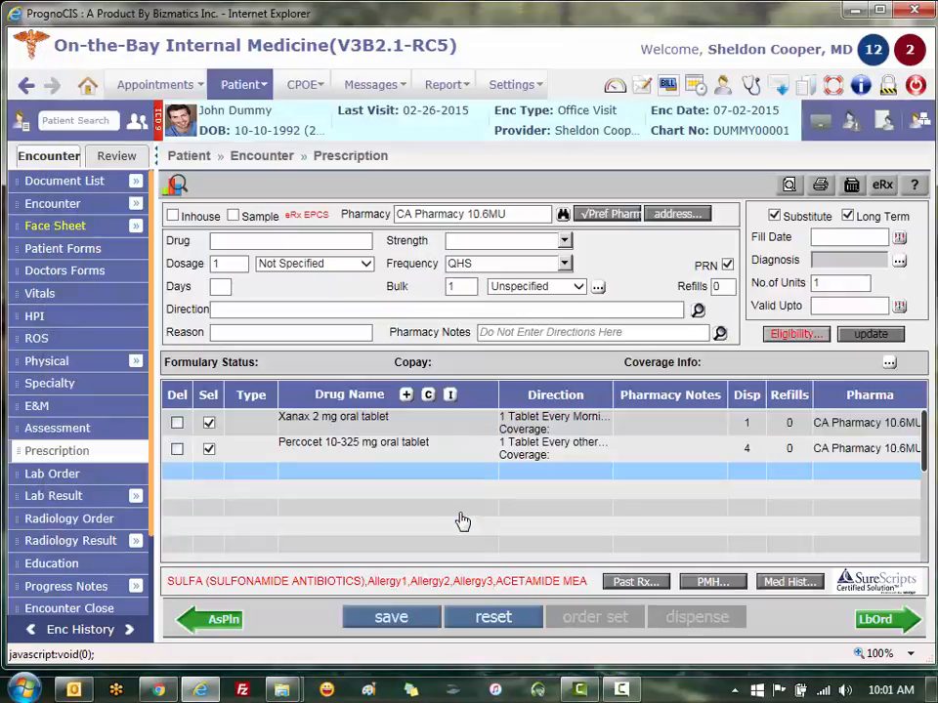
{"action": "left_click", "coordinate": [401, 625]}
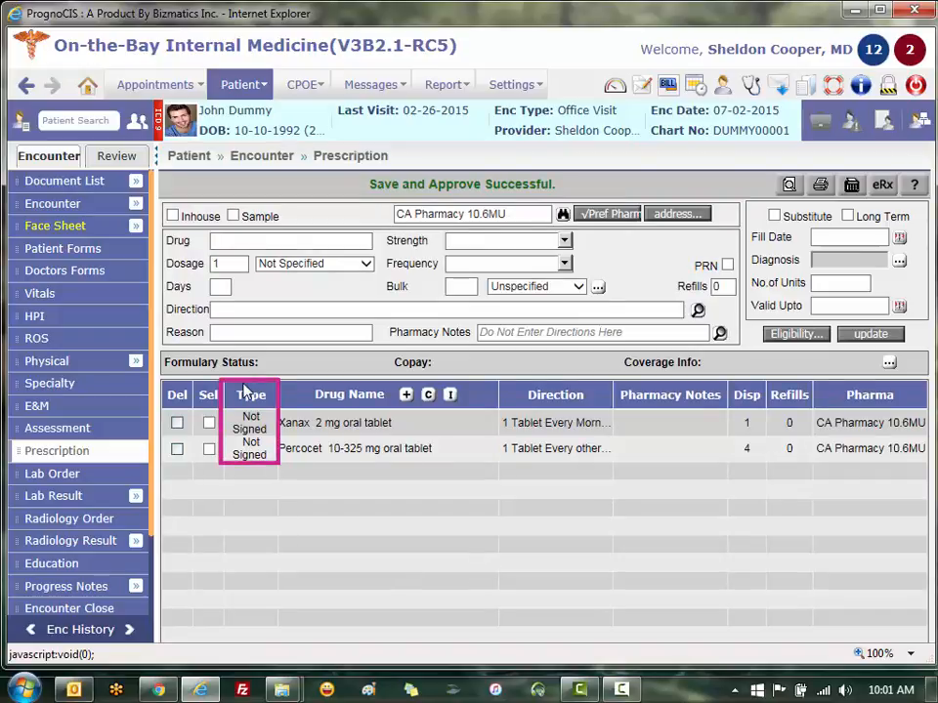
Open the unsigned prescription's eRx summary, mark Xanax and Percocet as ready to sign, and enter the provider's password and OTP code.
{"action": "left_click", "coordinate": [249, 428]}
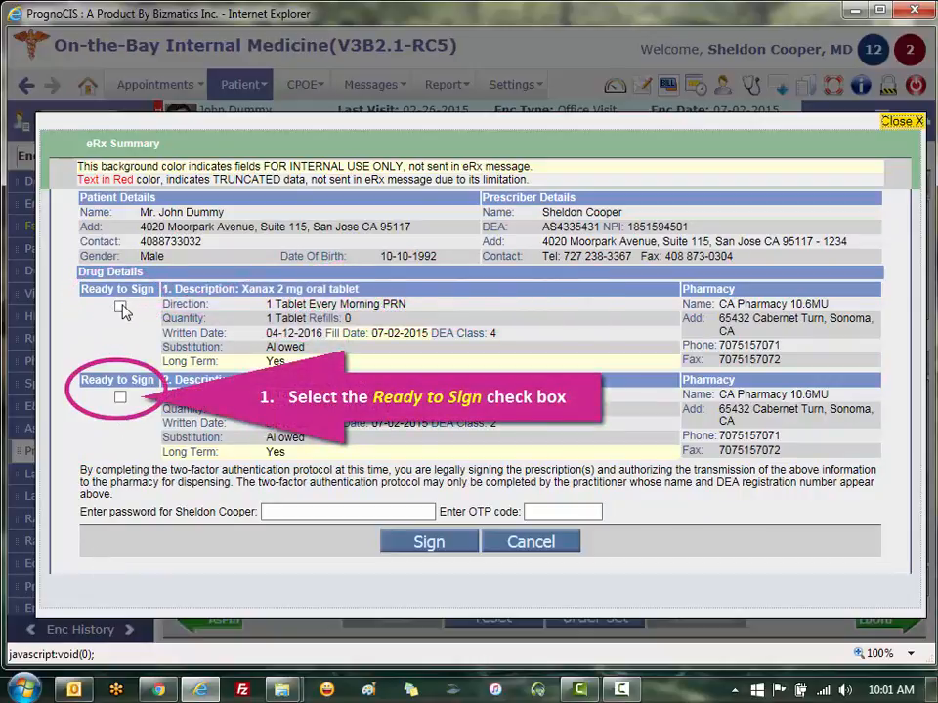
{"action": "left_click", "coordinate": [120, 306]}
{"action": "left_click", "coordinate": [120, 398]}
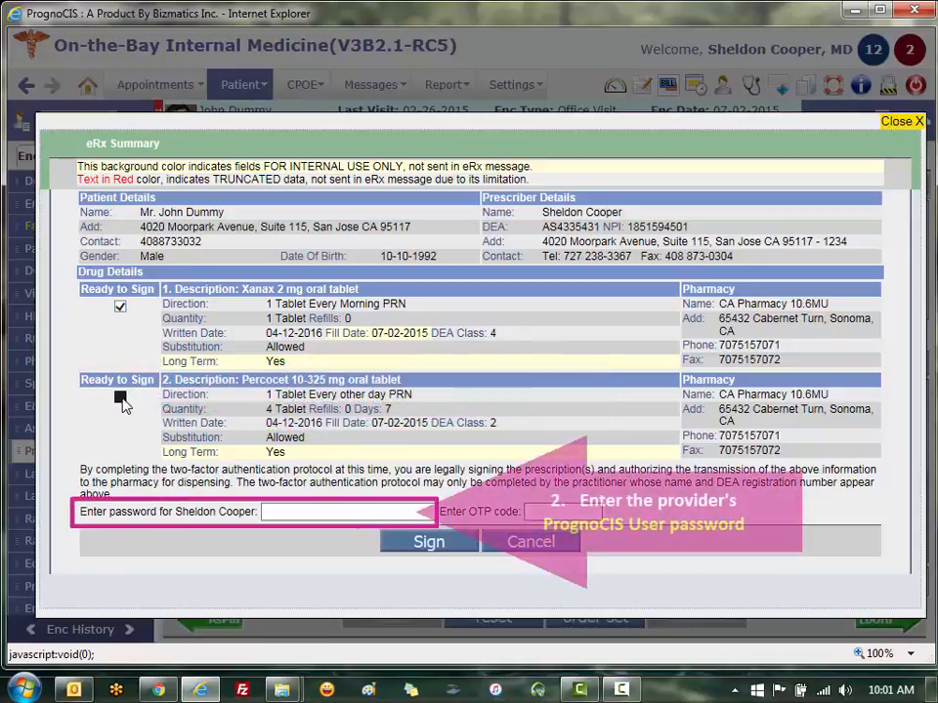
{"action": "left_click", "coordinate": [275, 510]}
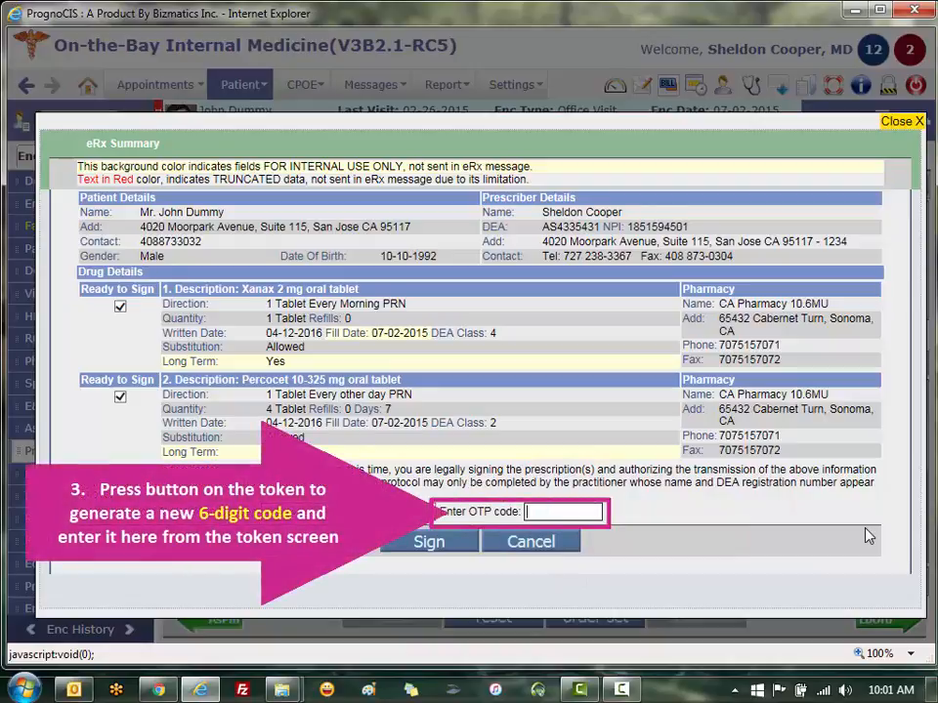
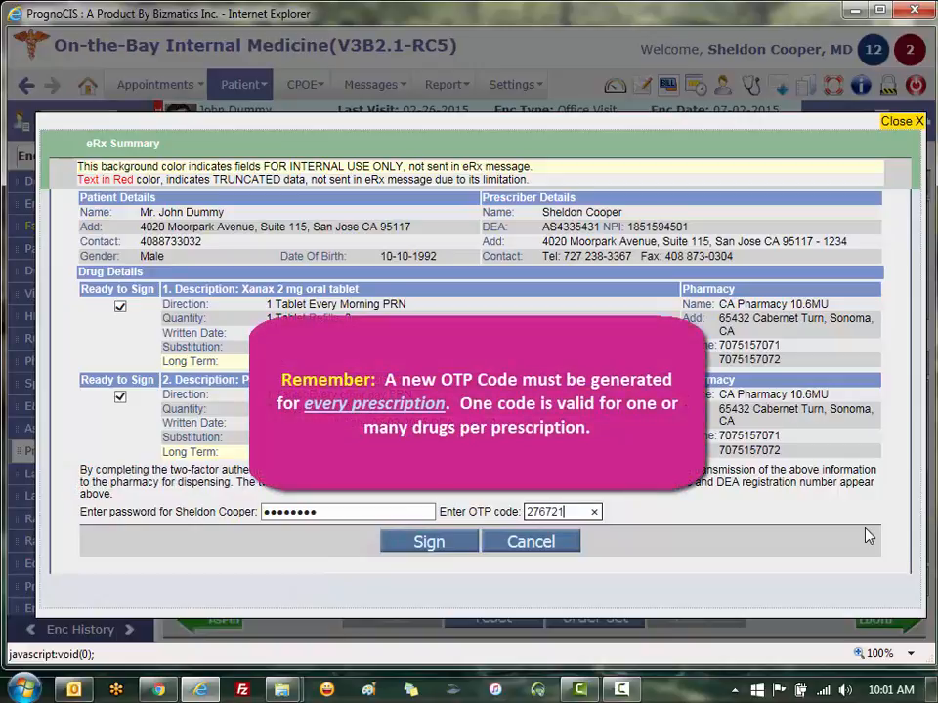
{"action": "left_click", "coordinate": [575, 511]}
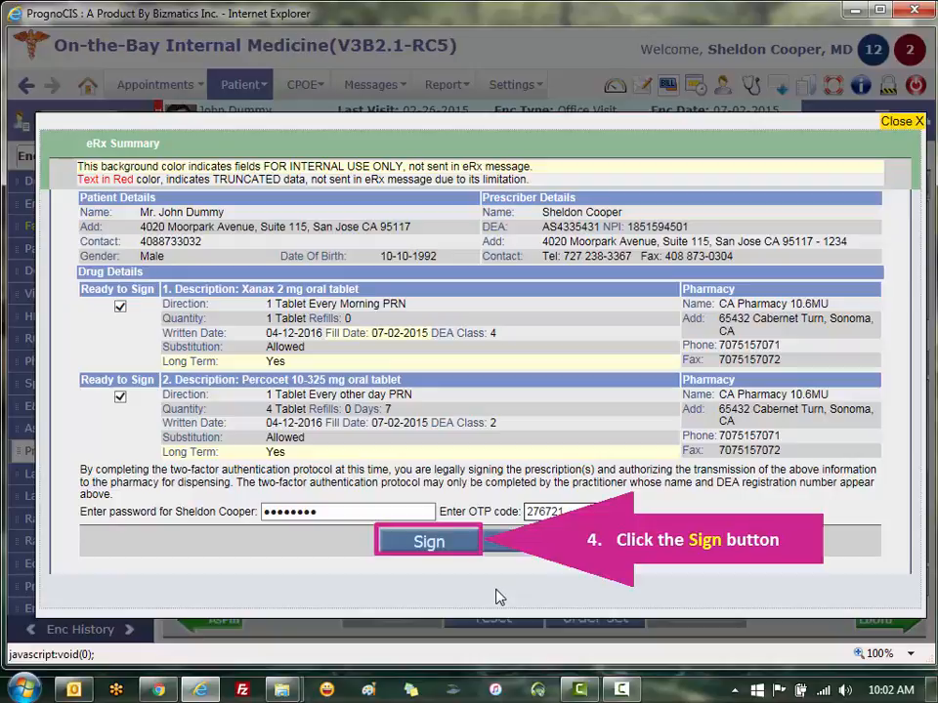
Sign the Xanax and Percocet prescription and send it electronically to the pharmacy.
{"action": "left_click", "coordinate": [459, 543]}
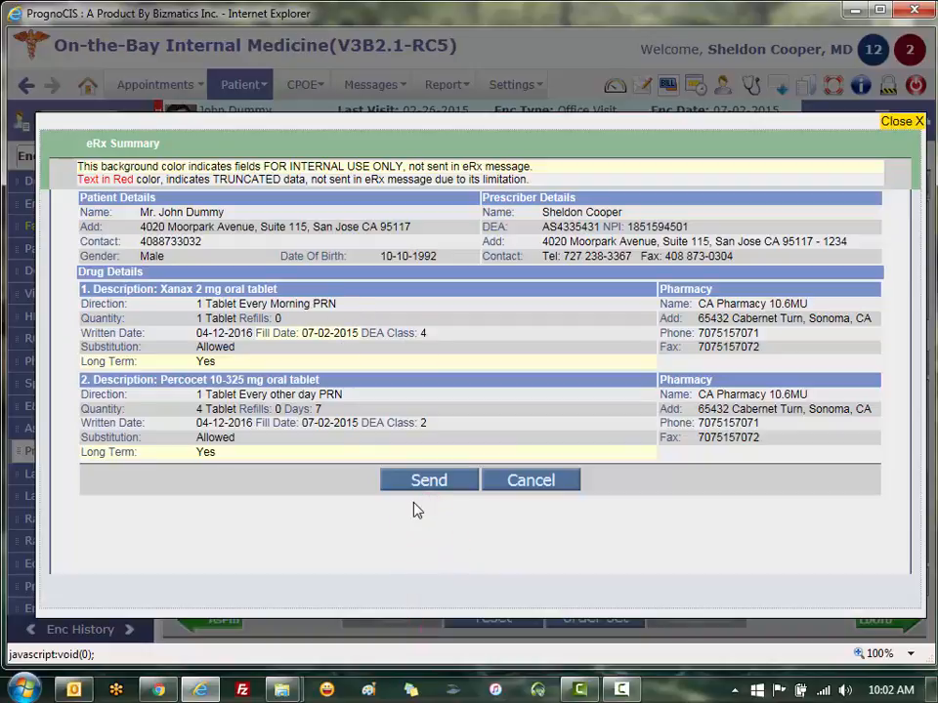
{"action": "left_click", "coordinate": [430, 481]}
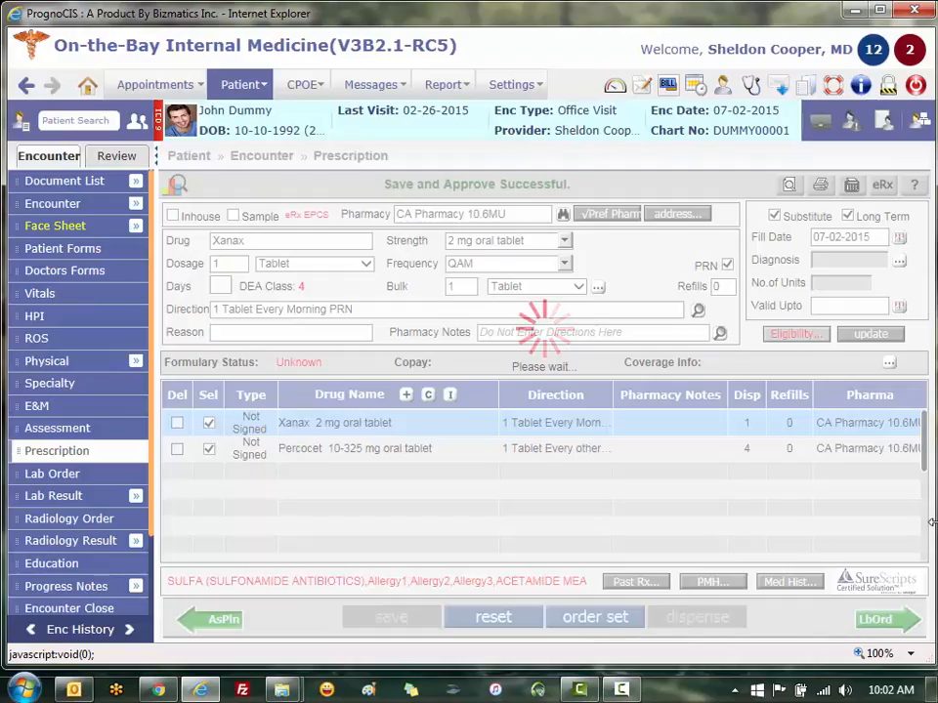